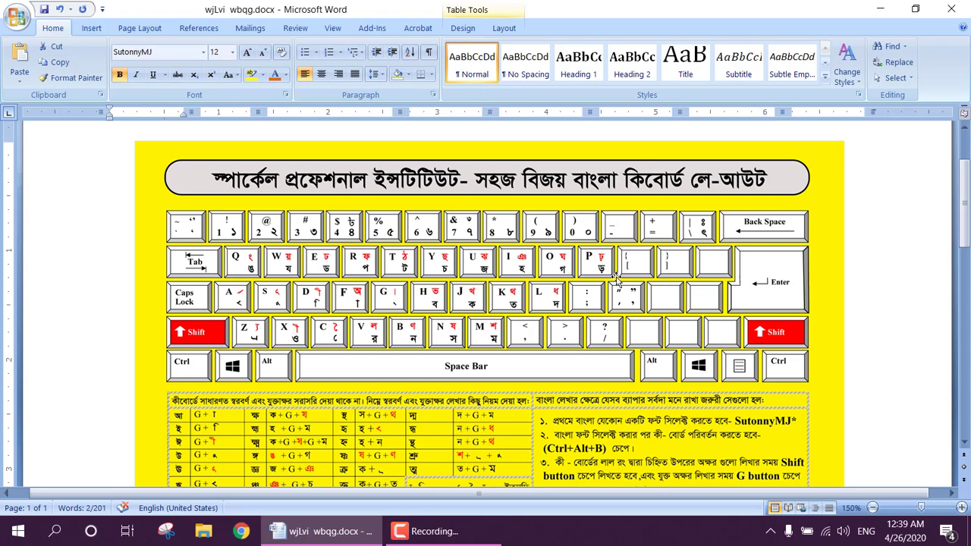
Examine the Bangla keyboard layout and the vowel and conjunct rules listed below it
{"action": "scroll", "coordinate": [616, 278], "scroll_direction": "down", "scroll_amount": 3}
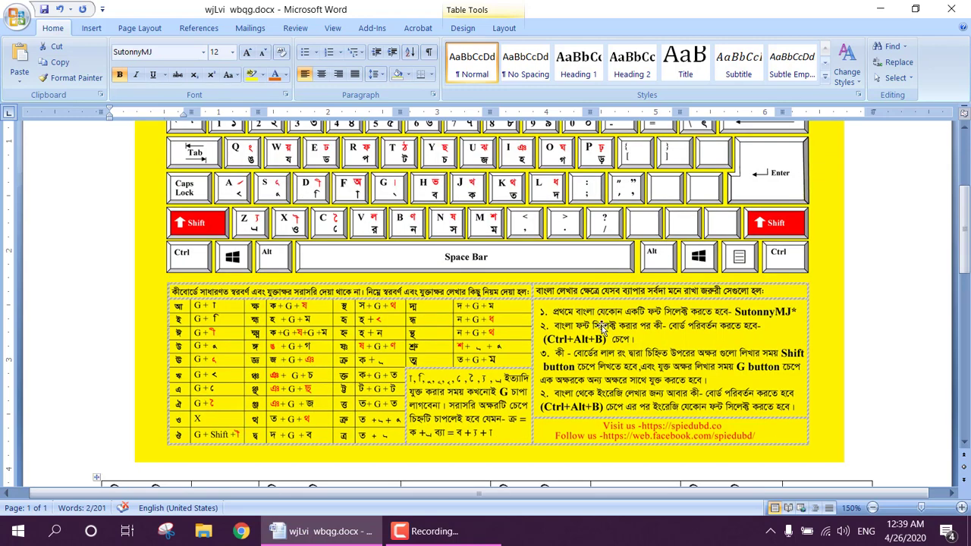
{"action": "scroll", "coordinate": [603, 329], "scroll_direction": "up", "scroll_amount": 1}
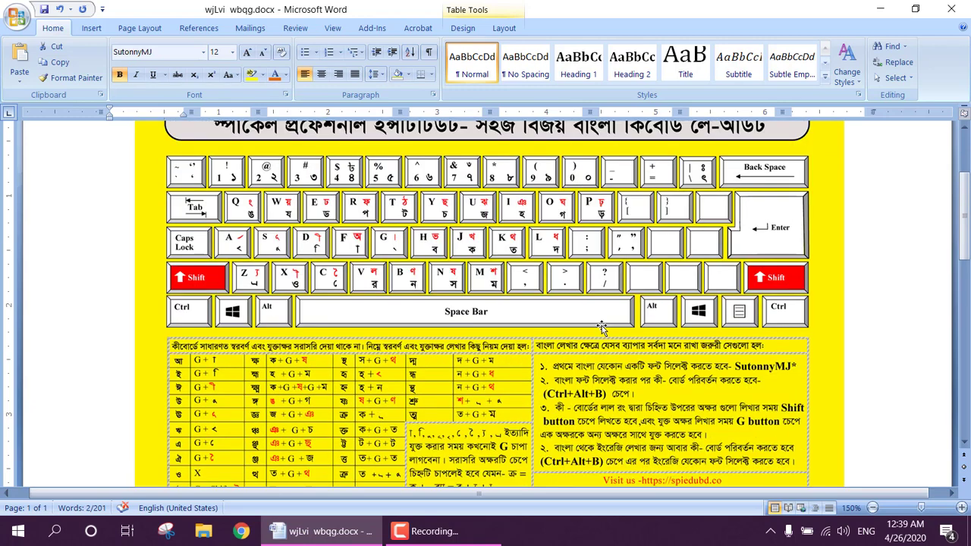
{"action": "scroll", "coordinate": [602, 327], "scroll_direction": "down", "scroll_amount": 1}
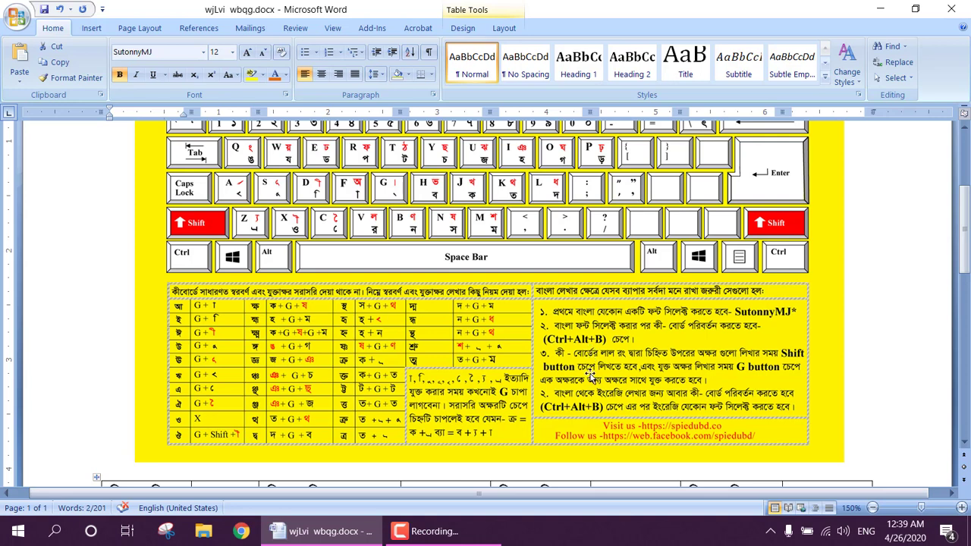
{"action": "scroll", "coordinate": [515, 372], "scroll_direction": "down", "scroll_amount": 5}
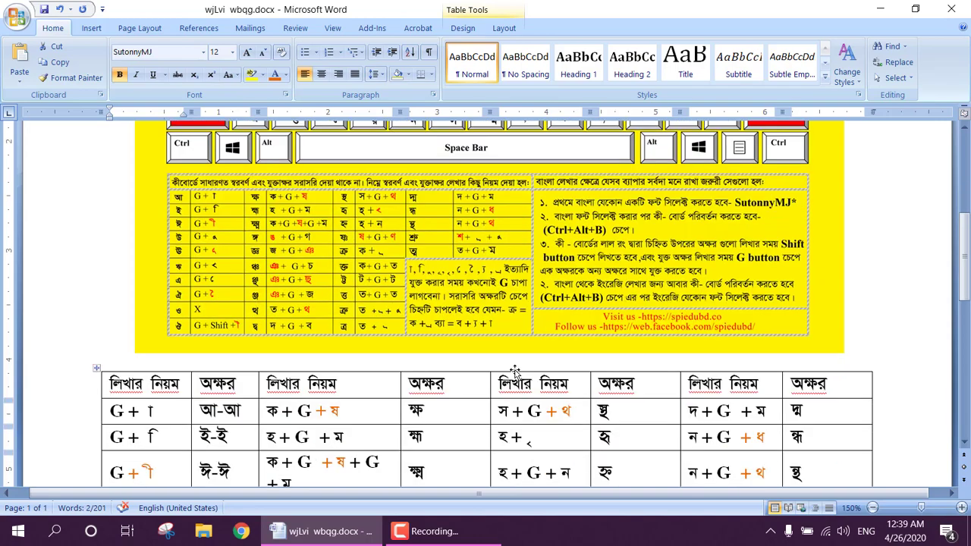
{"action": "scroll", "coordinate": [515, 369], "scroll_direction": "up", "scroll_amount": 6}
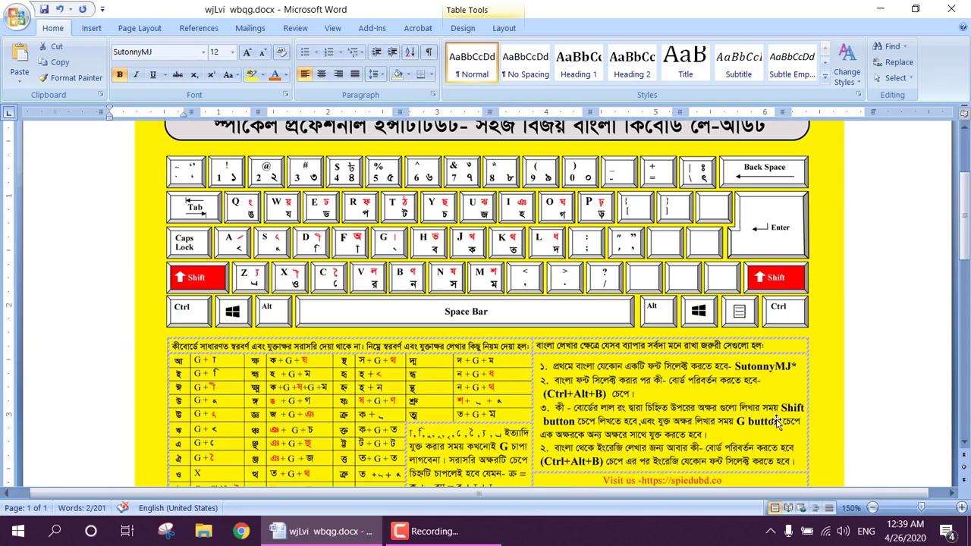
{"action": "left_click", "coordinate": [467, 535]}
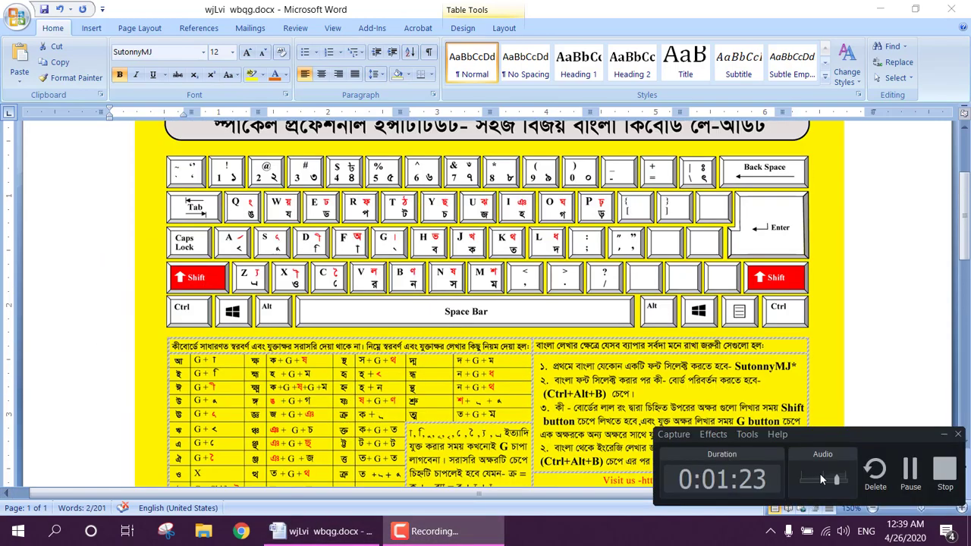
{"action": "left_click", "coordinate": [910, 474]}
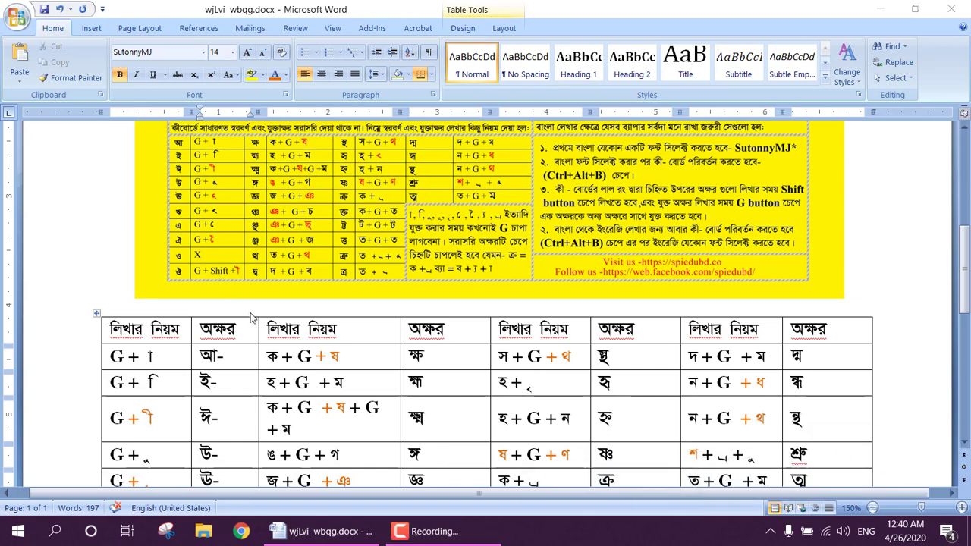
Add আ, ই and ঈ after the dashes in the first three letter rows of the table's first অক্ষর column
{"action": "left_click", "coordinate": [230, 358]}
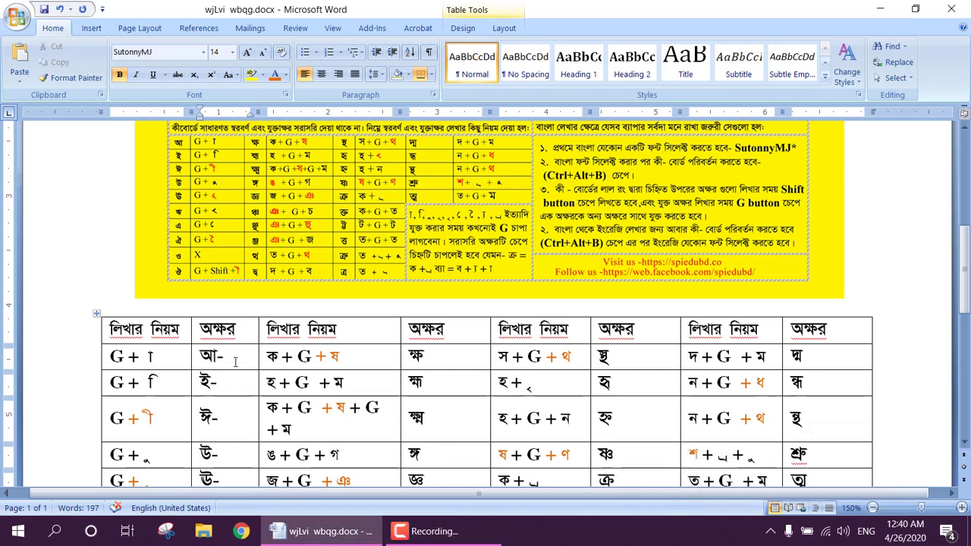
{"action": "scroll", "coordinate": [235, 361], "scroll_direction": "up", "scroll_amount": 4}
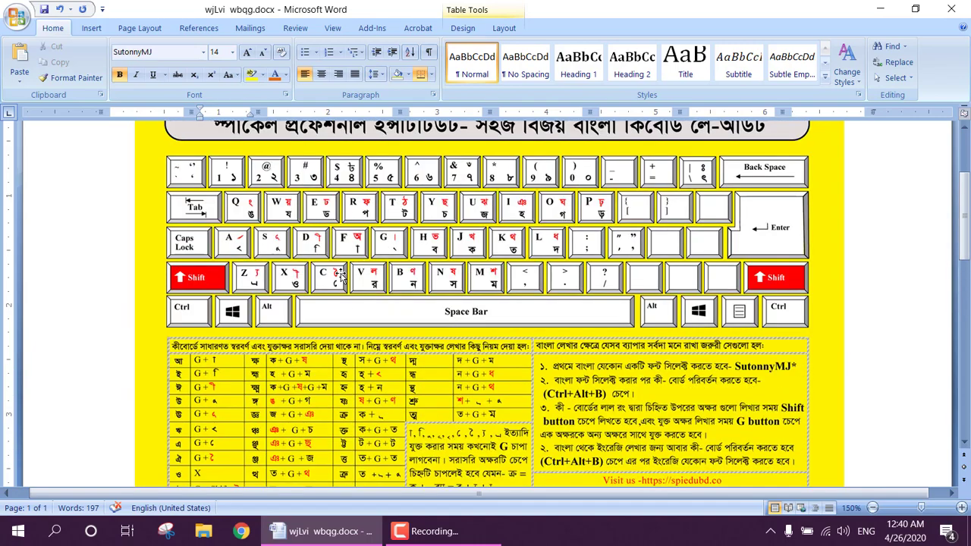
{"action": "scroll", "coordinate": [299, 305], "scroll_direction": "down", "scroll_amount": 5}
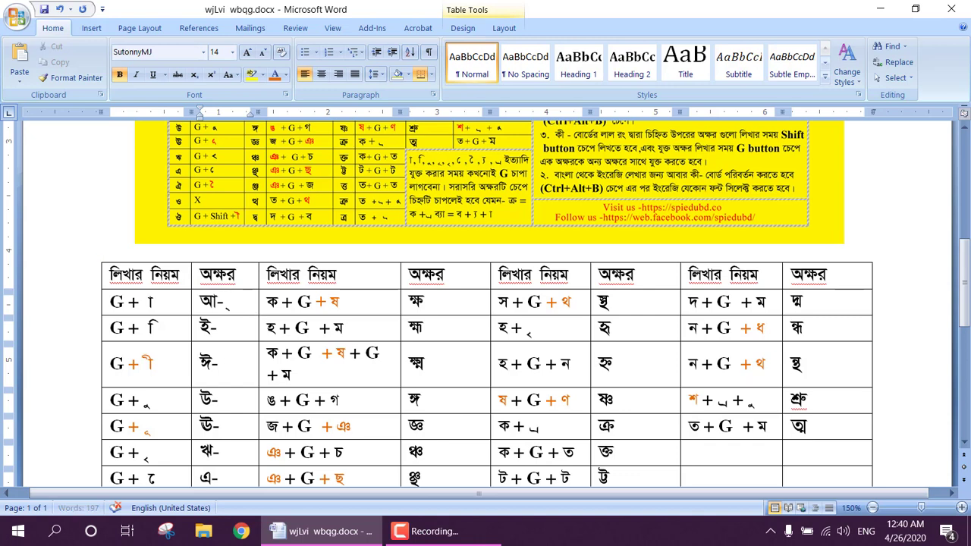
{"action": "type", "text": "আ"}
{"action": "left_click", "coordinate": [254, 317]}
{"action": "type", "text": "্ি"}
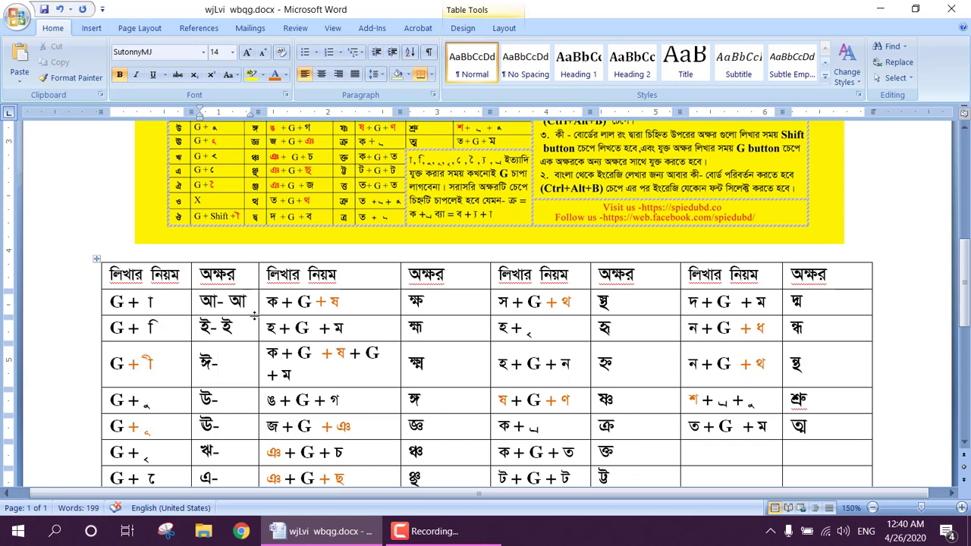
{"action": "key", "text": "Down"}
{"action": "type", "text": "্ী"}
Add উ and ঊ after the dashes in their rows of the first অক্ষর column
{"action": "key", "text": "Down"}
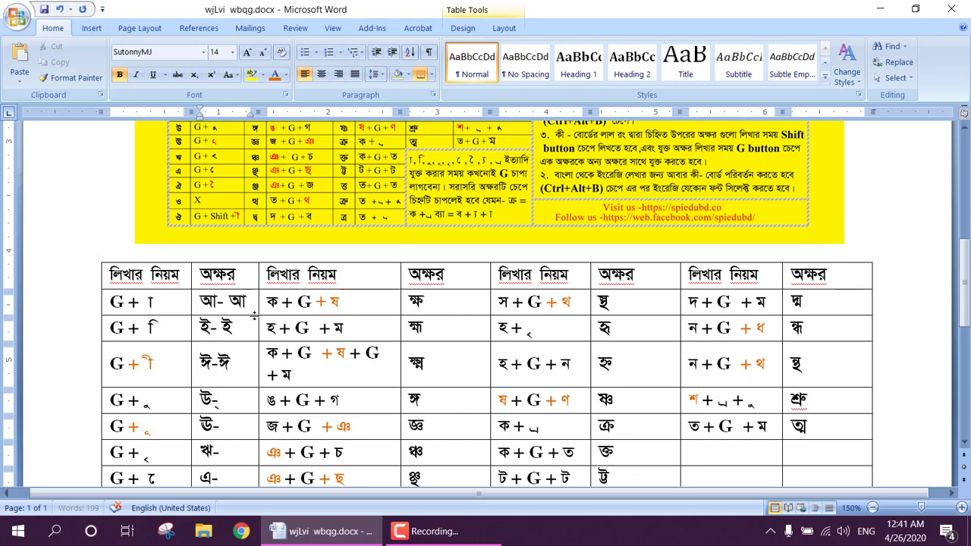
{"action": "type", "text": "ই"}
{"action": "key", "text": "BackSpace"}
{"action": "type", "text": "উ"}
{"action": "key", "text": "Down"}
{"action": "type", "text": "ঊ"}
Add ঋ, এ and ঐ after the dashes in their rows of the first অক্ষর column
{"action": "key", "text": "Down"}
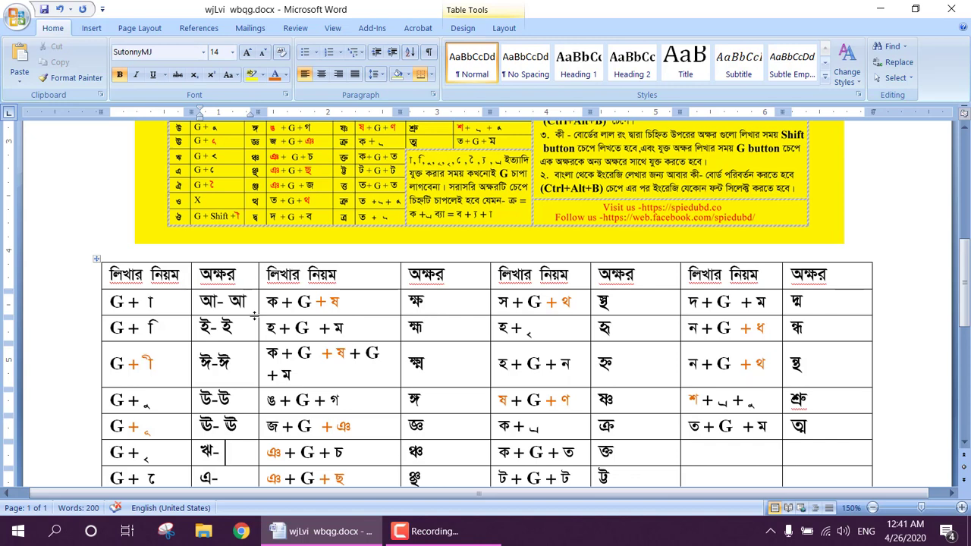
{"action": "type", "text": "ৃ"}
{"action": "type", "text": "ঋ"}
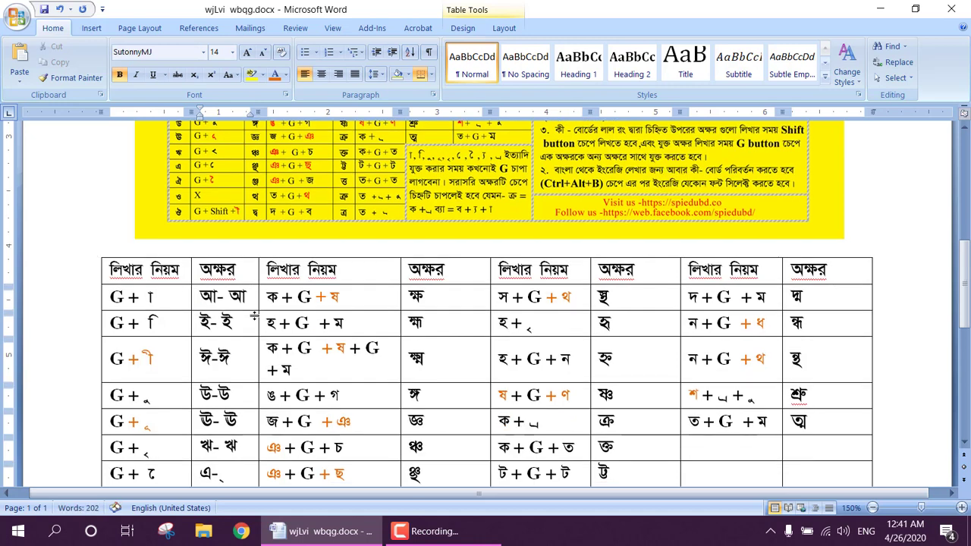
{"action": "type", "text": "এ"}
{"action": "key", "text": "Down"}
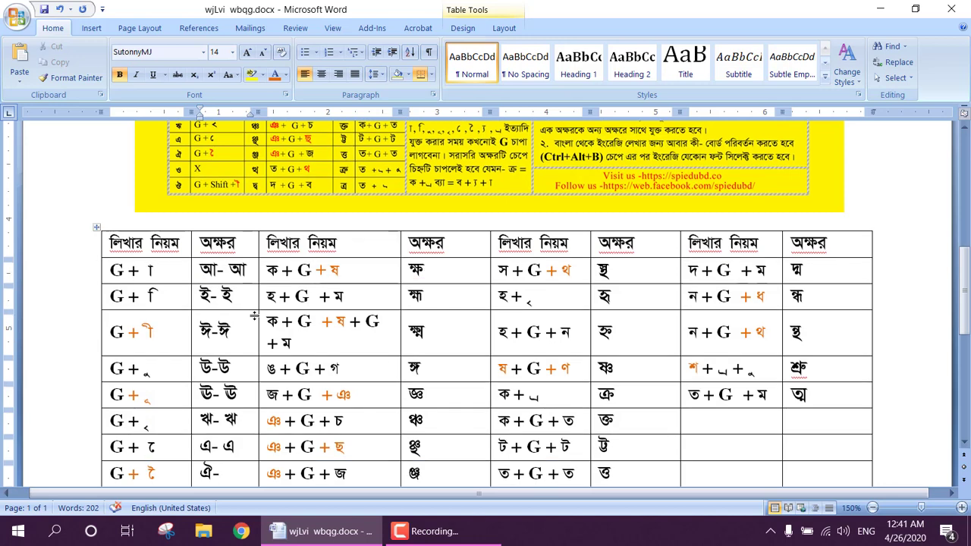
{"action": "type", "text": "্"}
{"action": "type", "text": "ঐ"}
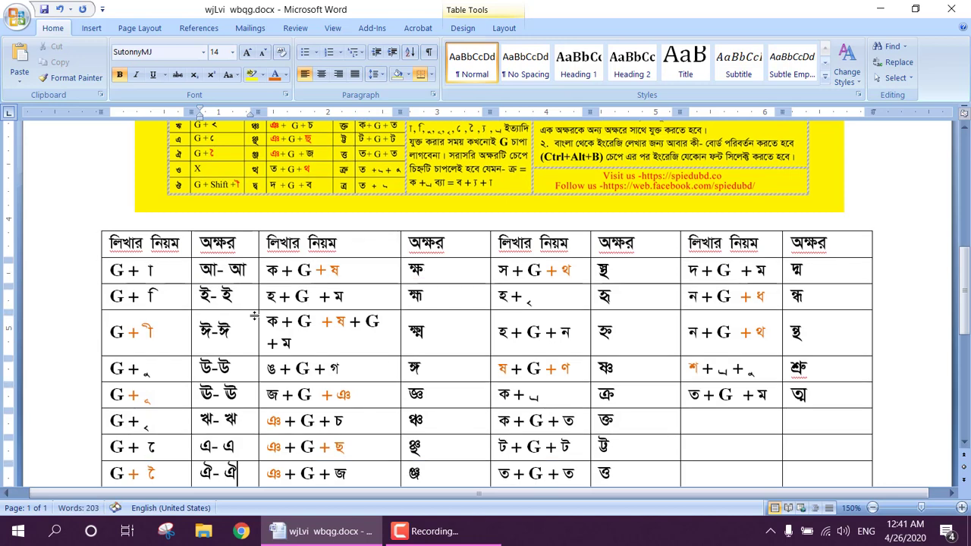
Add ও and ঔ after the dashes in the last two rows of the first অক্ষর column
{"action": "key", "text": "Down"}
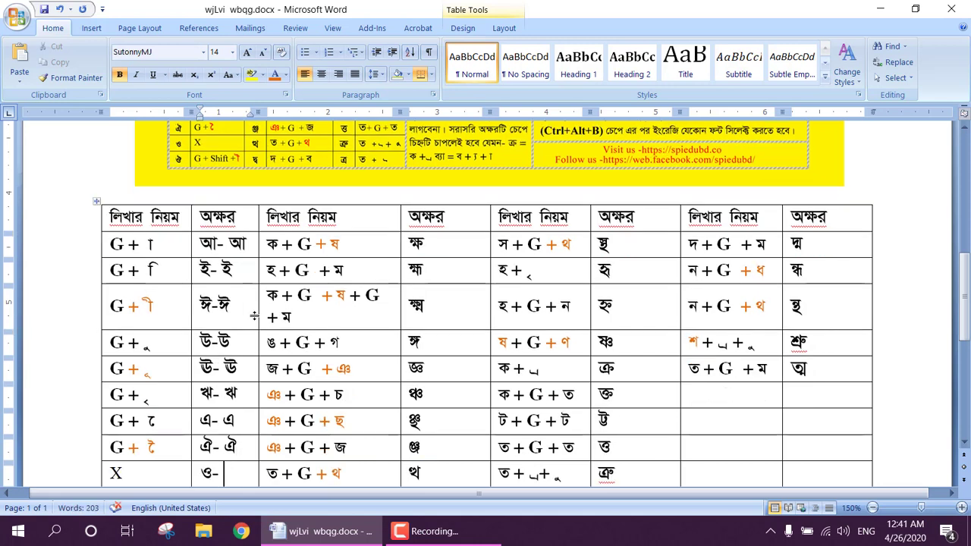
{"action": "type", "text": "ও"}
{"action": "key", "text": "Down"}
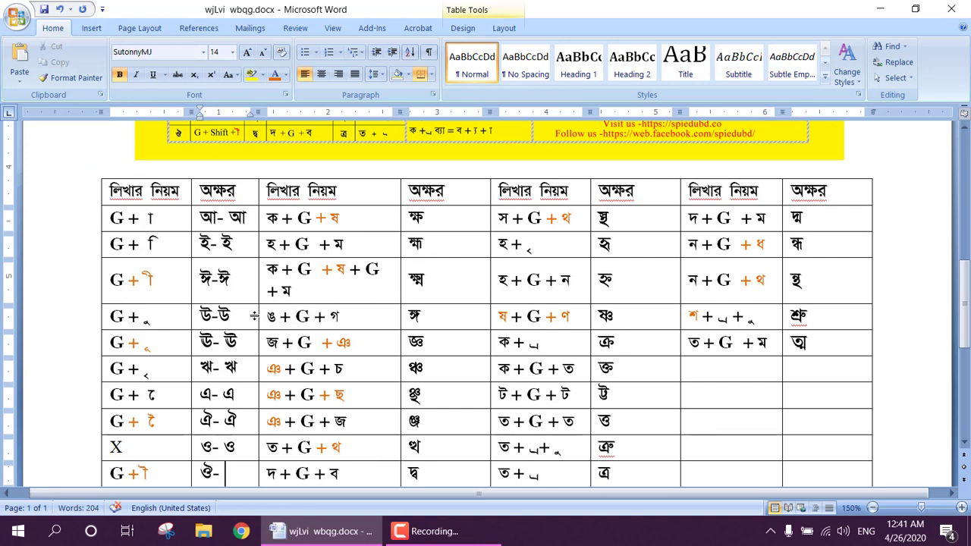
{"action": "type", "text": "ৗ"}
{"action": "type", "text": "ঔ"}
Rewrite the first letter cell of the second অক্ষর column as "ক্ষ- ক্ষ"
{"action": "left_click_drag", "start_coordinate": [339, 219], "coordinate": [267, 219]}
{"action": "left_click", "coordinate": [448, 219]}
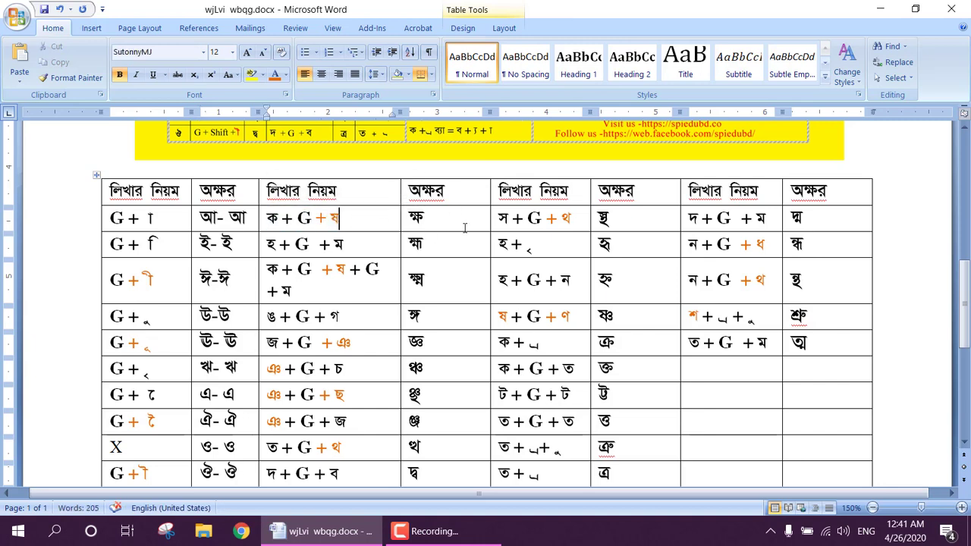
{"action": "key", "text": "BackSpace"}
{"action": "type", "text": "ব-"}
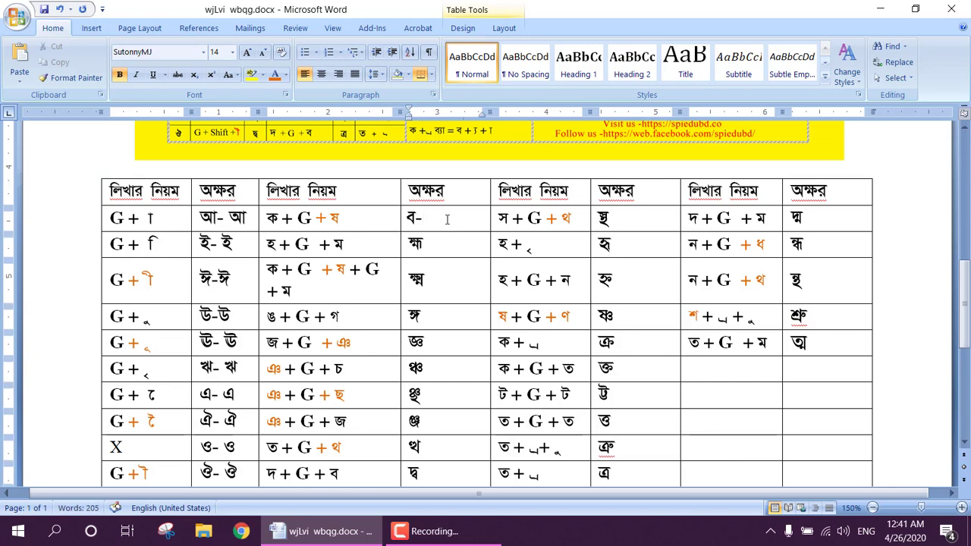
{"action": "type", "text": "ক্ষ- ক্ষ"}
{"action": "key", "text": "BackSpace"}
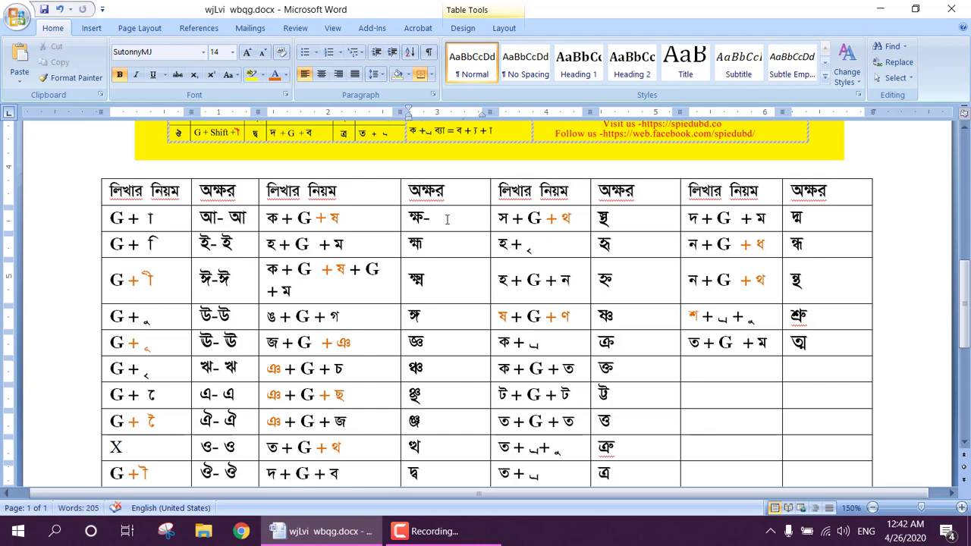
{"action": "type", "text": "ক্ষ"}
Add a dash and the conjunct হ্ম after the existing হ্ম in the second অক্ষর column
{"action": "type", "text": "- হ্ম"}
{"action": "key", "text": "ctrl+z"}
{"action": "key", "text": "ctrl+z"}
{"action": "key", "text": "ctrl+z"}
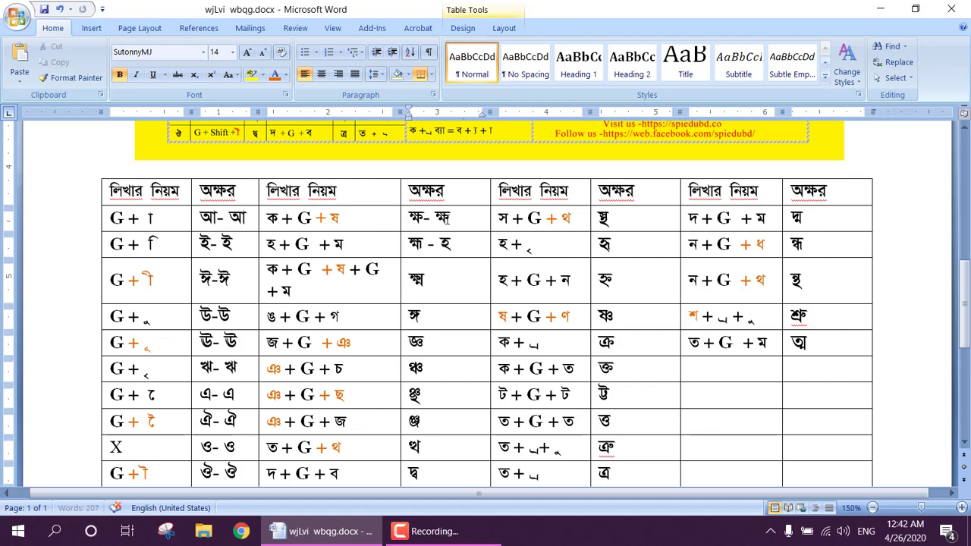
{"action": "type", "text": "্ম"}
Add a dash and a repeated conjunct to the ক্ষ্ম and ঙ্গ cells of the second অক্ষর column
{"action": "key", "text": "Down"}
{"action": "type", "text": "-"}
{"action": "type", "text": "ক"}
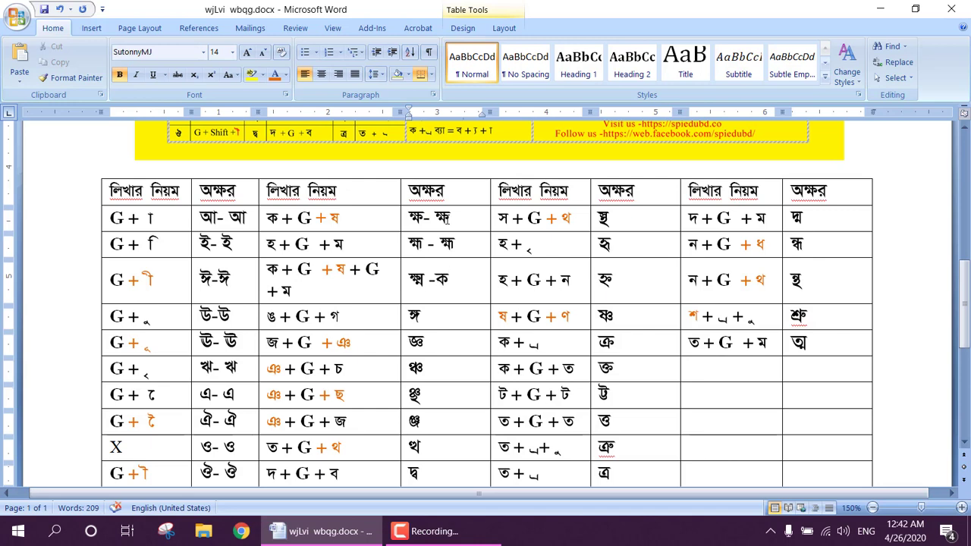
{"action": "type", "text": "্ষ্ম"}
{"action": "key", "text": "Down"}
{"action": "type", "text": "-"}
{"action": "type", "text": "ঙ"}
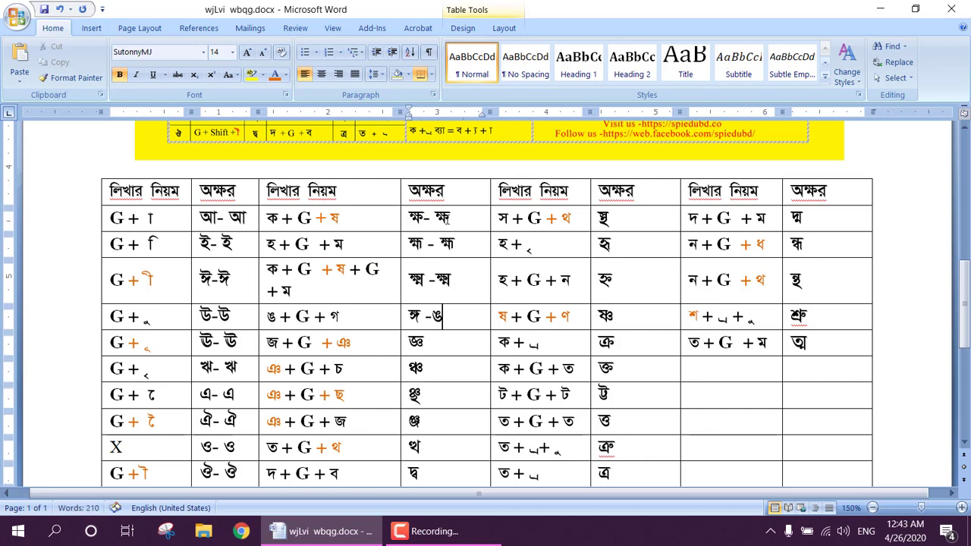
{"action": "type", "text": "্গ"}
Add a dash and a repeated conjunct to the জ্ঞ and ঞ্চ cells of the second অক্ষর column
{"action": "key", "text": "Down"}
{"action": "type", "text": "- জ"}
{"action": "type", "text": "্ঞ"}
{"action": "key", "text": "Down"}
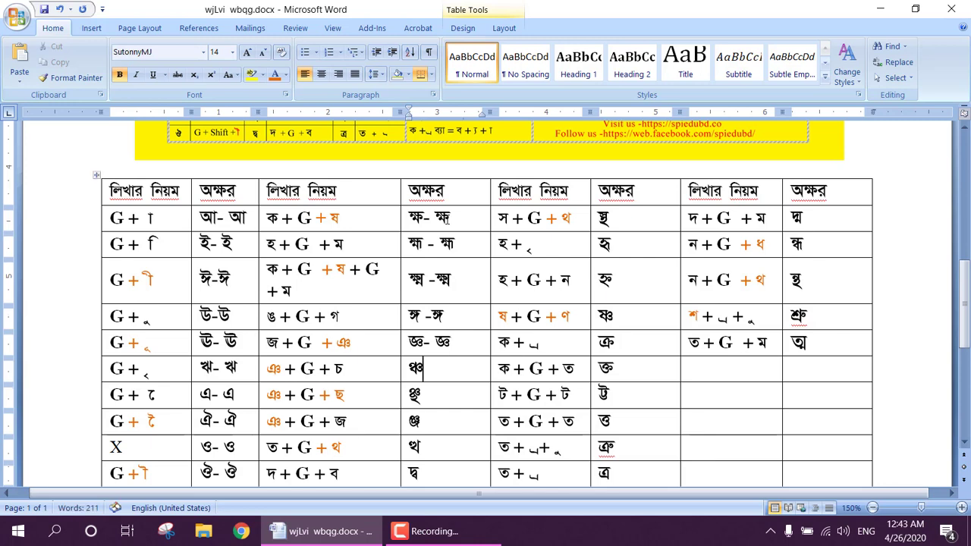
{"action": "type", "text": "-ঞ্"}
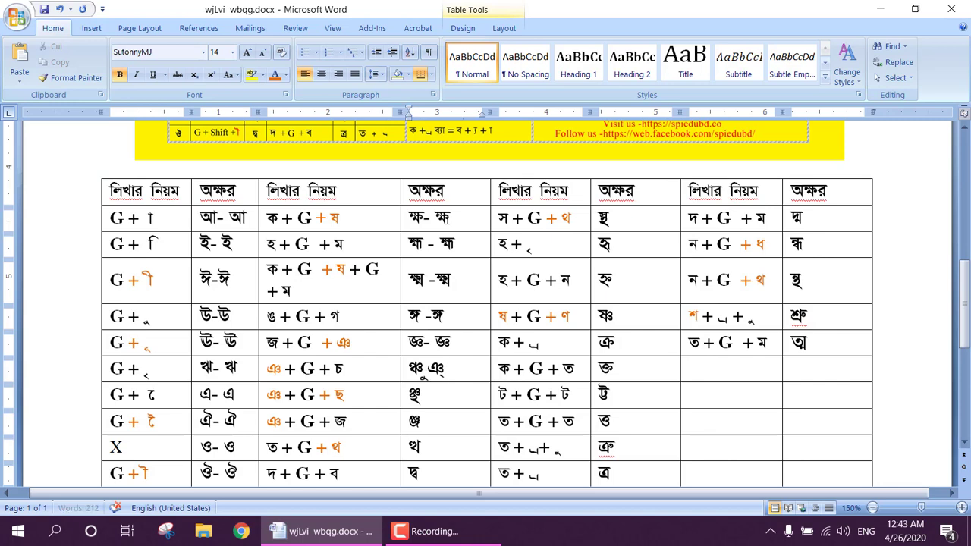
{"action": "type", "text": "চ-"}
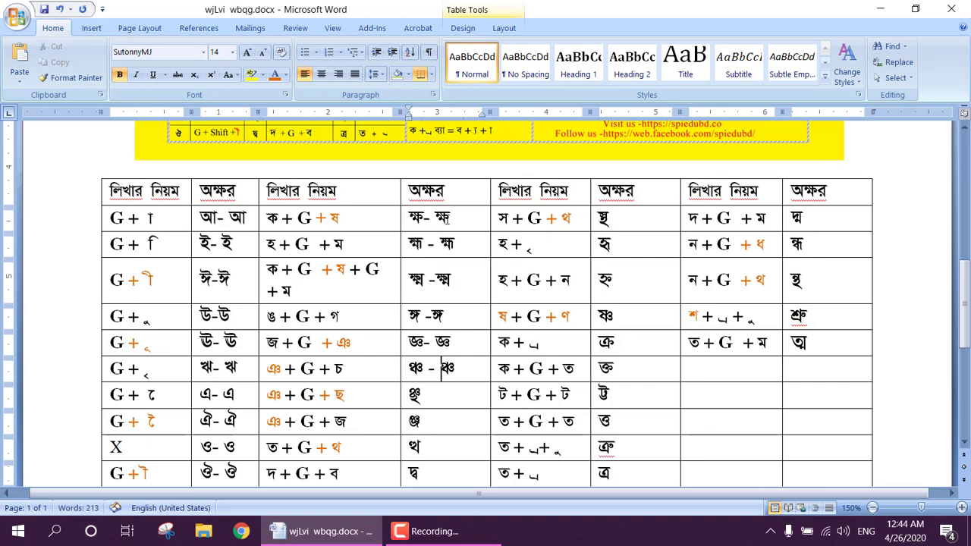
Add a dash and a repeated conjunct to the ঞ্ছ and ঞ্জ cells of the second অক্ষর column
{"action": "key", "text": "End"}
{"action": "key", "text": "Down"}
{"action": "type", "text": "- ঞ"}
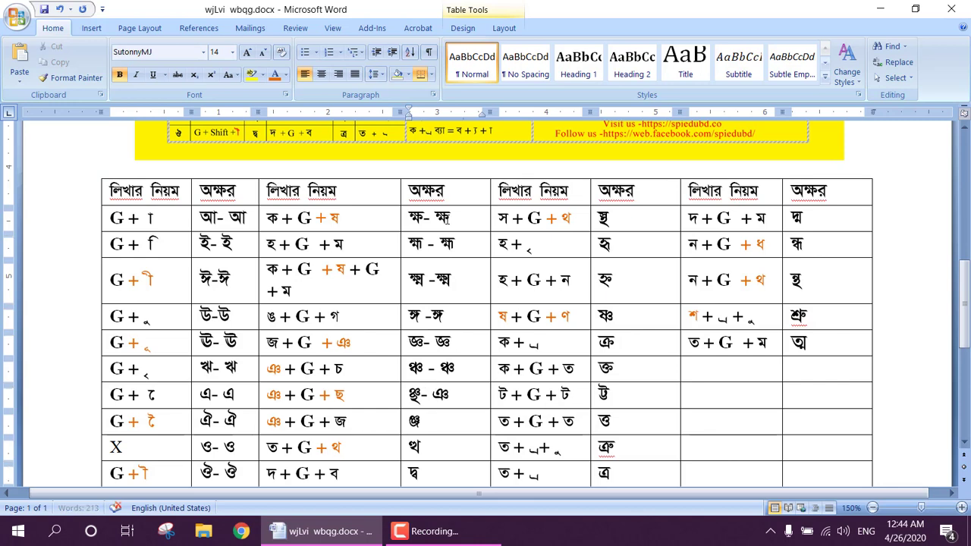
{"action": "type", "text": "ষ্ণ"}
{"action": "key", "text": "Down"}
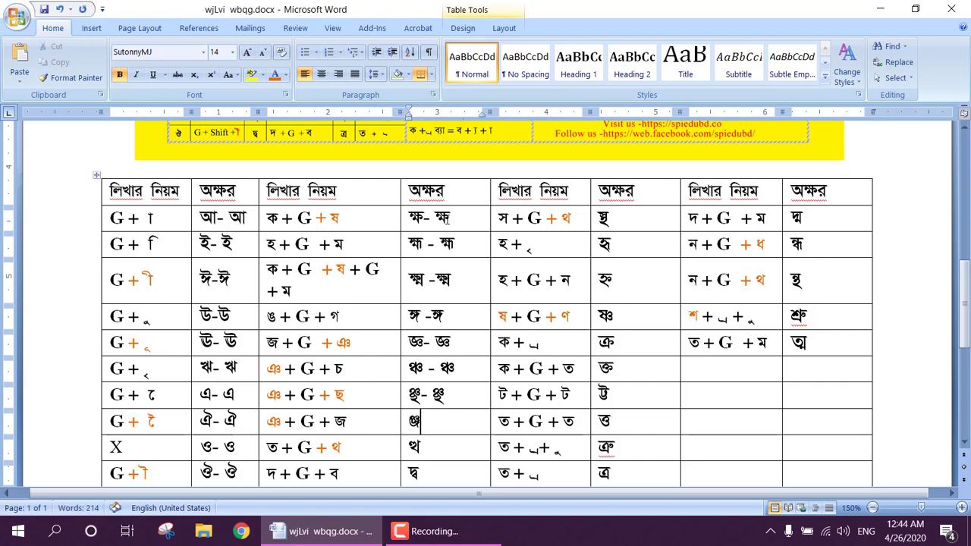
{"action": "type", "text": "-"}
{"action": "type", "text": "ঞ্জ-ঞ্"}
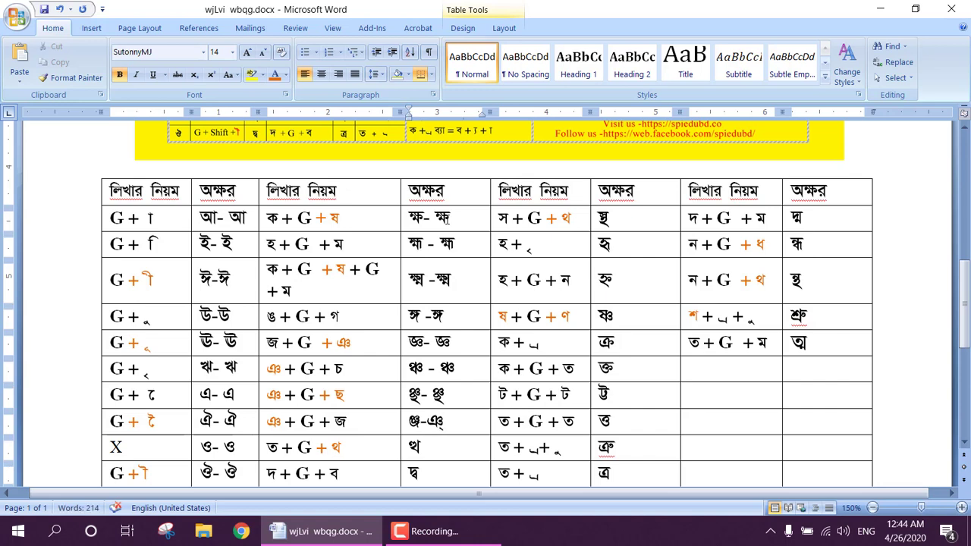
{"action": "type", "text": "জ"}
Add a dash and a repeated conjunct to the ত্থ and দ্ব cells of the second অক্ষর column
{"action": "key", "text": "Down"}
{"action": "type", "text": "ত"}
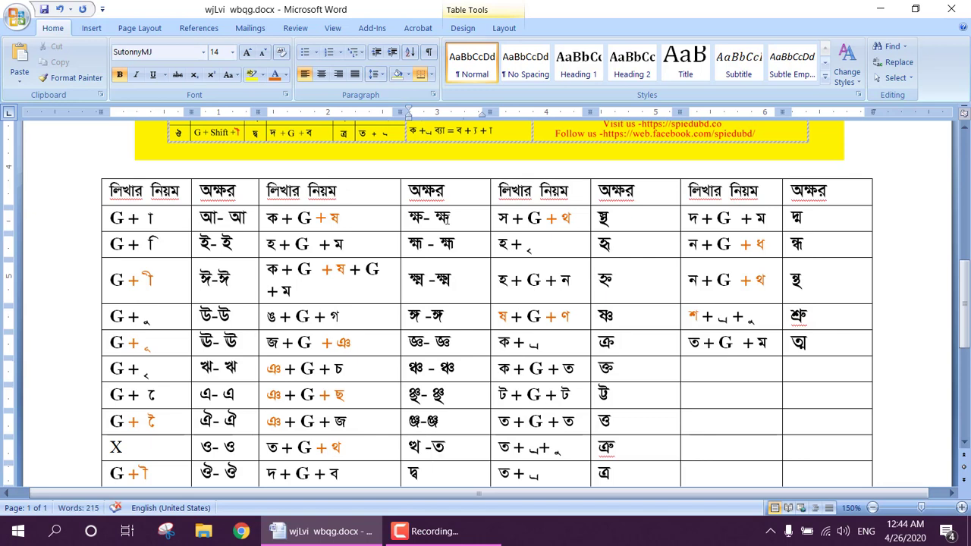
{"action": "type", "text": "্থ"}
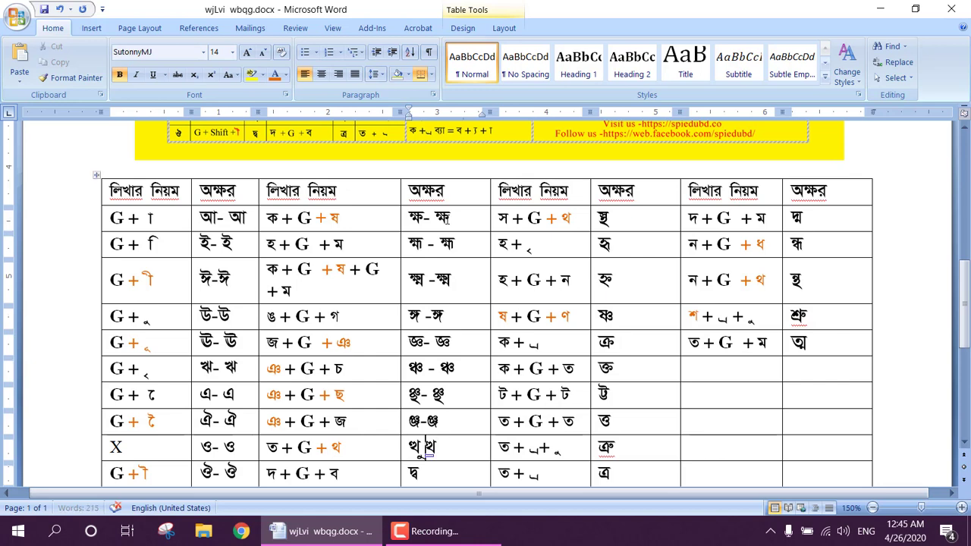
{"action": "key", "text": "BackSpace"}
{"action": "type", "text": "-"}
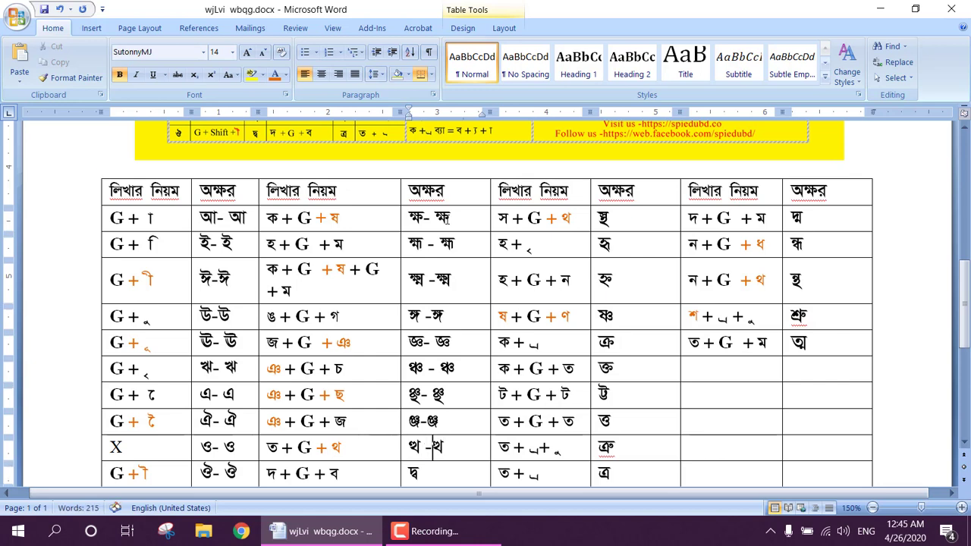
{"action": "key", "text": "Right"}
{"action": "key", "text": "Right"}
{"action": "key", "text": "Left"}
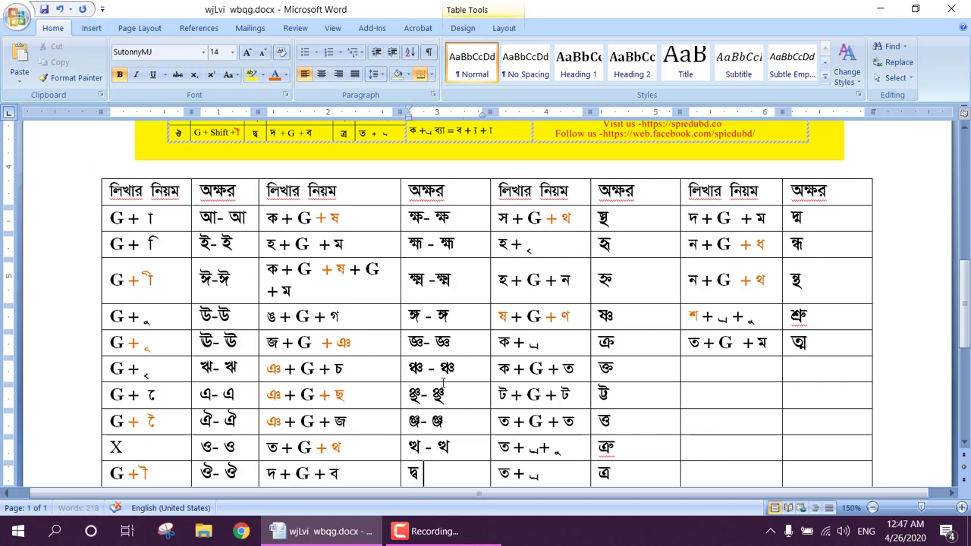
{"action": "type", "text": "- দ্ব"}
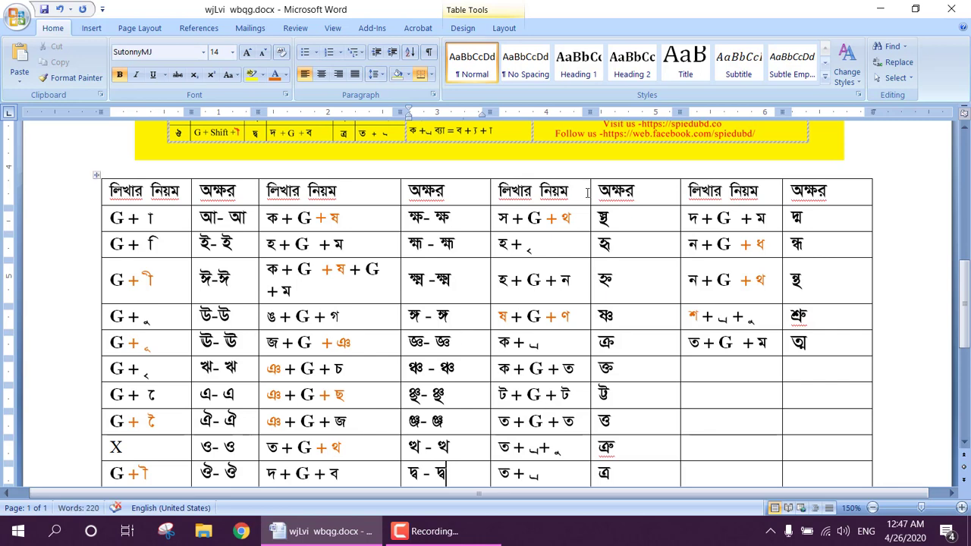
Add a dash and a repeated conjunct to the স্থ and হৃ cells of the third অক্ষর column
{"action": "left_click", "coordinate": [619, 219]}
{"action": "type", "text": "- "}
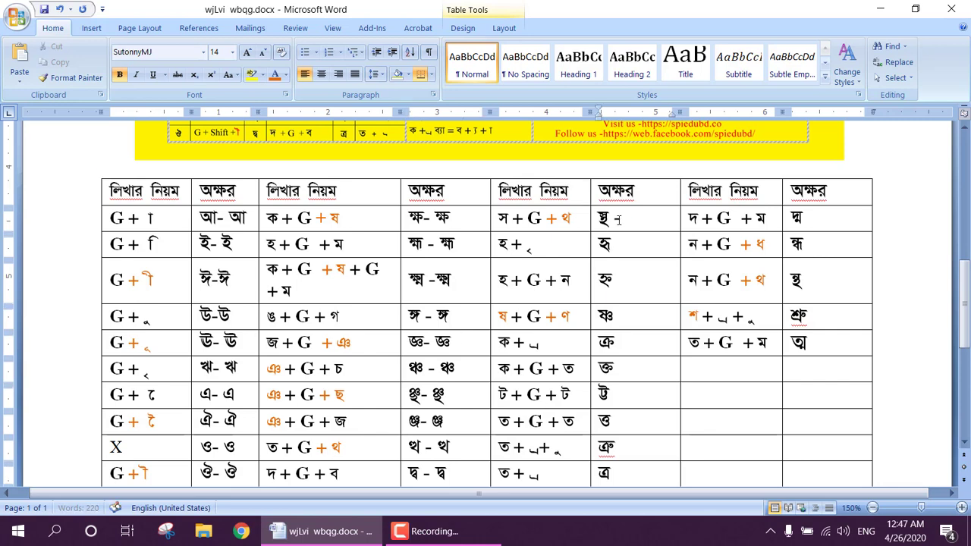
{"action": "type", "text": "স"}
{"action": "type", "text": "G"}
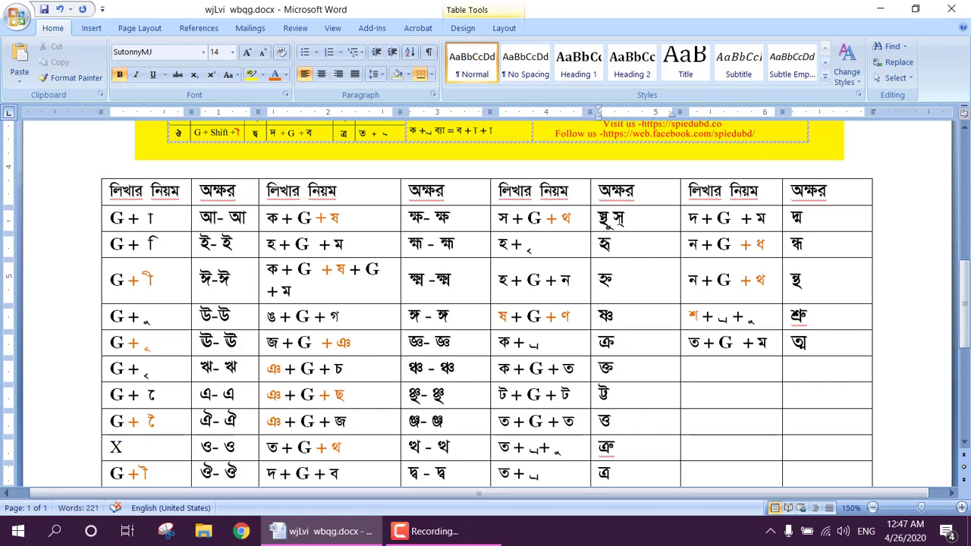
{"action": "type", "text": "K"}
{"action": "key", "text": "BackSpace"}
{"action": "type", "text": "T"}
{"action": "key", "text": "Down"}
{"action": "type", "text": "- igb"}
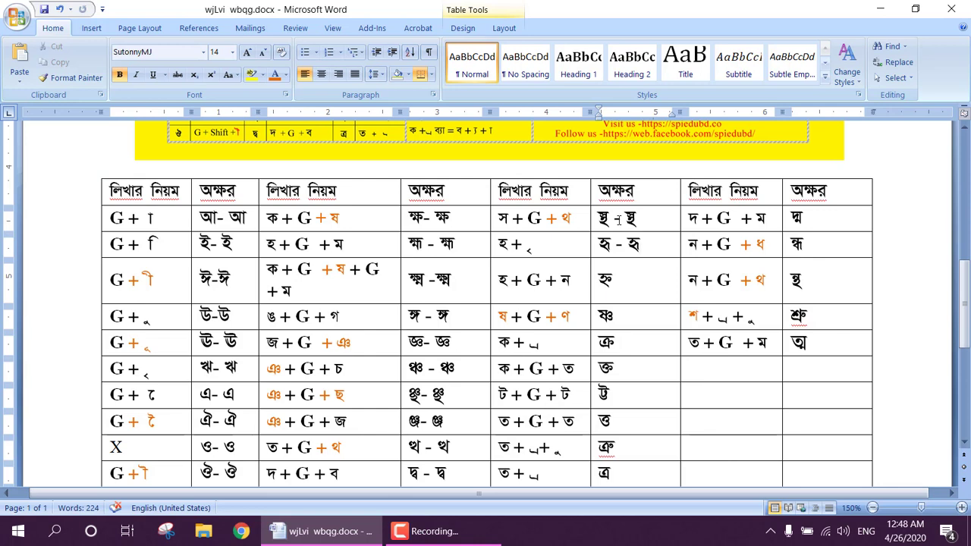
Add a dash and a repeated conjunct to the হ্ন and ষ্ণ cells of the third অক্ষর column
{"action": "key", "text": "Down"}
{"action": "type", "text": "- হ্ন"}
{"action": "left_click", "coordinate": [624, 316]}
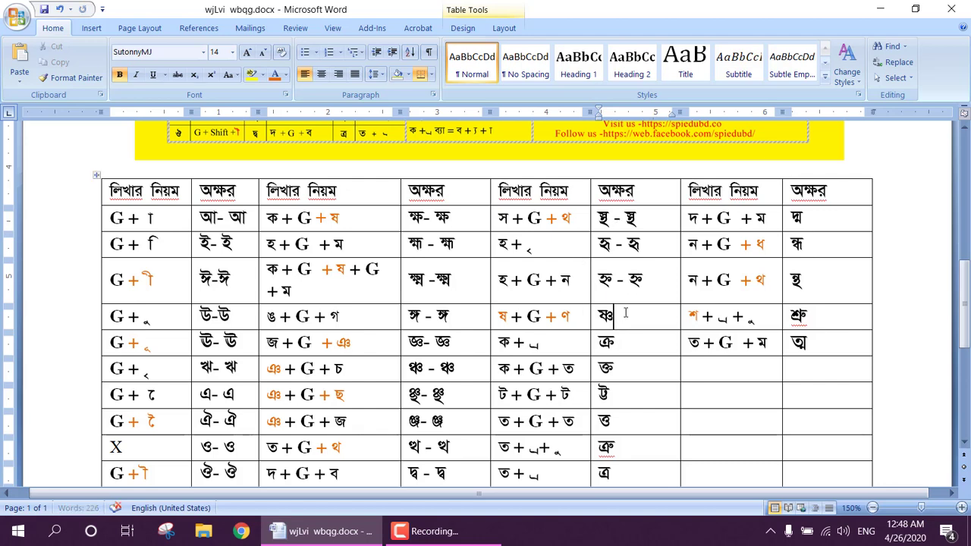
{"action": "type", "text": "- ষ্ণ"}
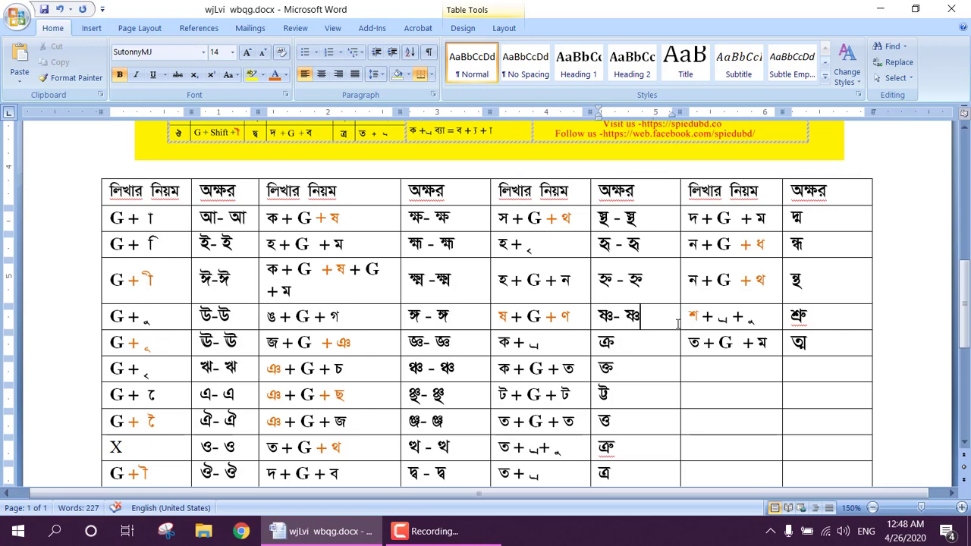
Add a dash and a repeated conjunct to the ক্র and ক্ত cells of the third অক্ষর column
{"action": "key", "text": "Down"}
{"action": "type", "text": "-"}
{"action": "type", "text": "ক্র"}
{"action": "key", "text": "Down"}
{"action": "type", "text": "- ক্ত"}
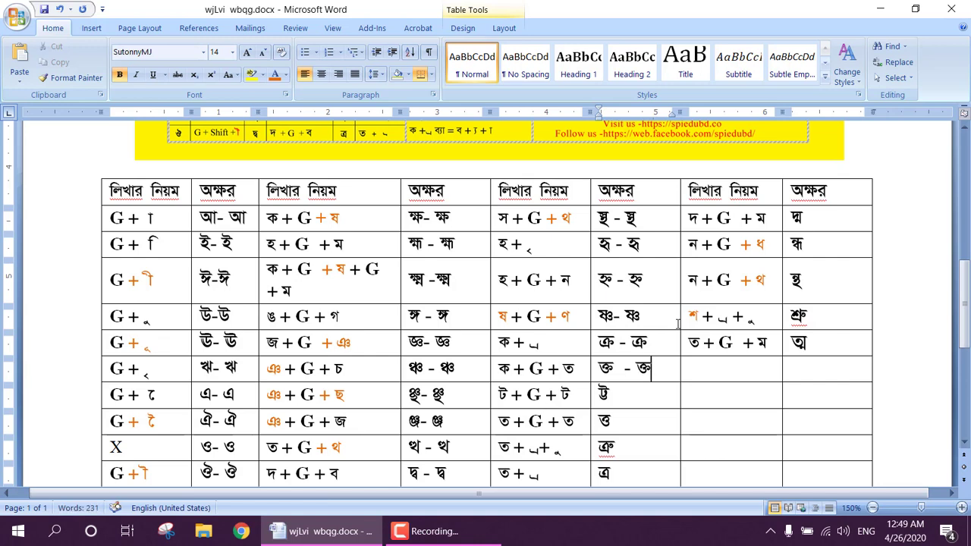
Add a dash and a repeated conjunct to the ট্ট and ত্ত cells of the third অক্ষর column
{"action": "key", "text": "Down"}
{"action": "type", "text": "- ট্ট"}
{"action": "key", "text": "Down"}
{"action": "type", "text": "ত্"}
{"action": "key", "text": "ctrl+z"}
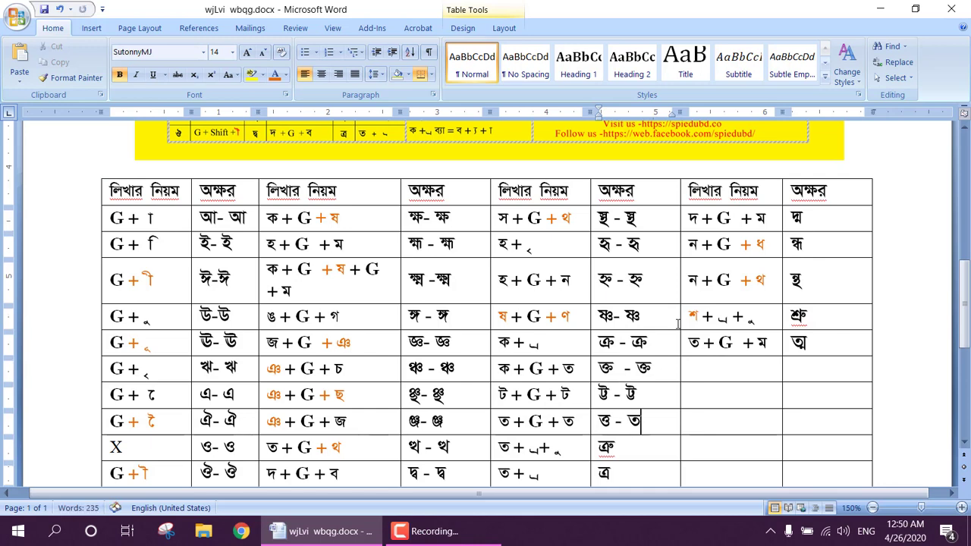
{"action": "key", "text": "BackSpace"}
{"action": "type", "text": "্ত"}
Add a dash and a repeated conjunct to the ত্রু and ত্র cells of the third অক্ষর column
{"action": "key", "text": "Down"}
{"action": "type", "text": "-"}
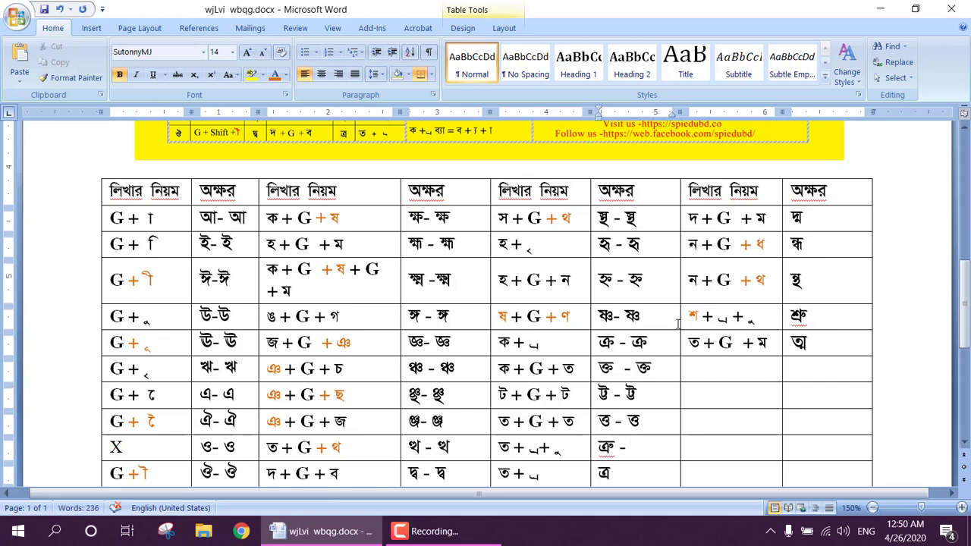
{"action": "type", "text": " ত্রু ত্র"}
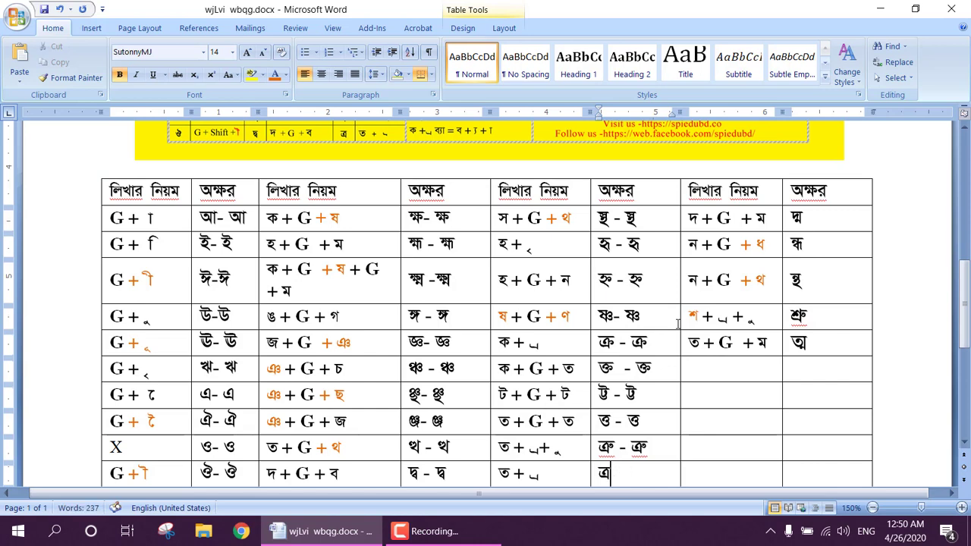
{"action": "type", "text": "ু"}
{"action": "key", "text": "ctrl+z"}
{"action": "key", "text": "ctrl+z"}
{"action": "key", "text": "BackSpace"}
{"action": "key", "text": "BackSpace"}
{"action": "type", "text": "ত্র"}
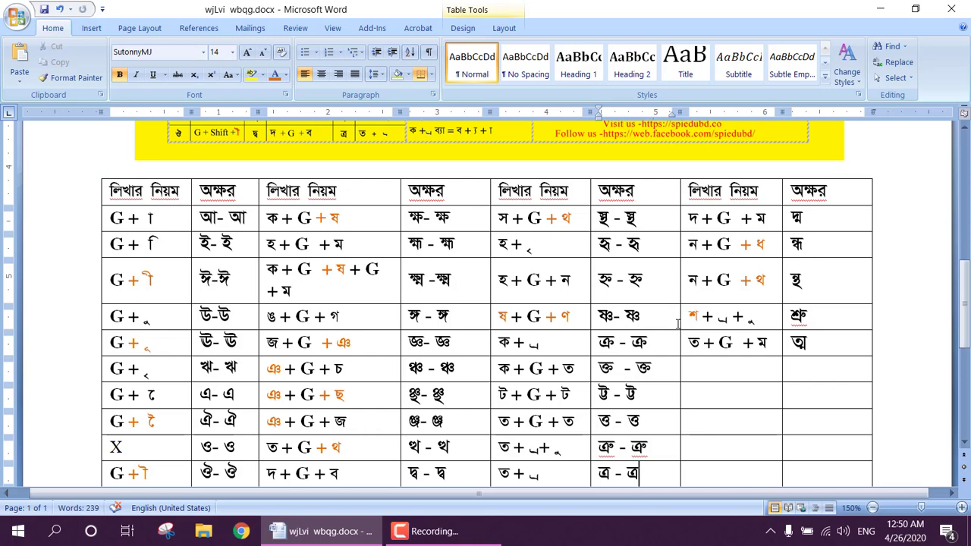
Repeat the conjunct after a space in the দ্ম, ন্ধ and ন্থ cells of the fourth অক্ষর column
{"action": "left_click", "coordinate": [820, 217]}
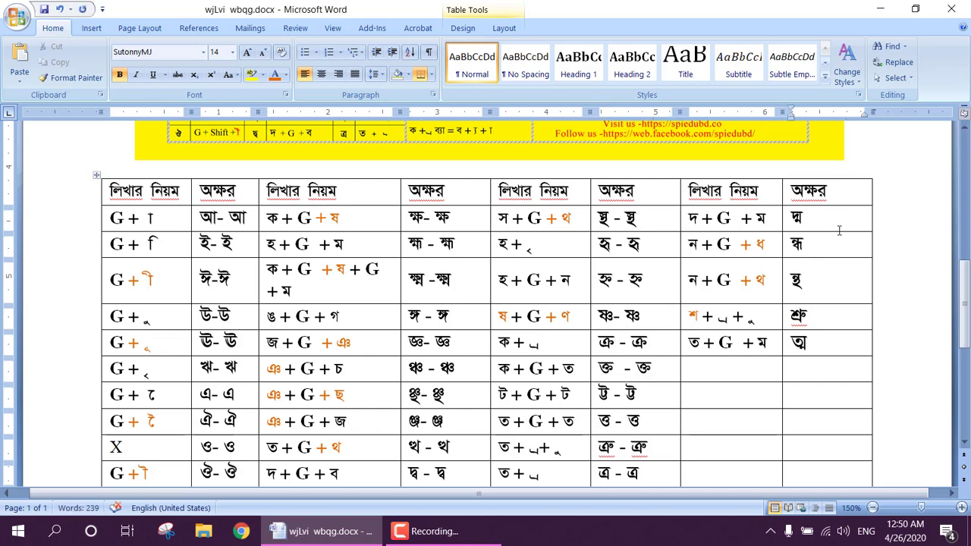
{"action": "type", "text": "দ্ম"}
{"action": "type", "text": " ন"}
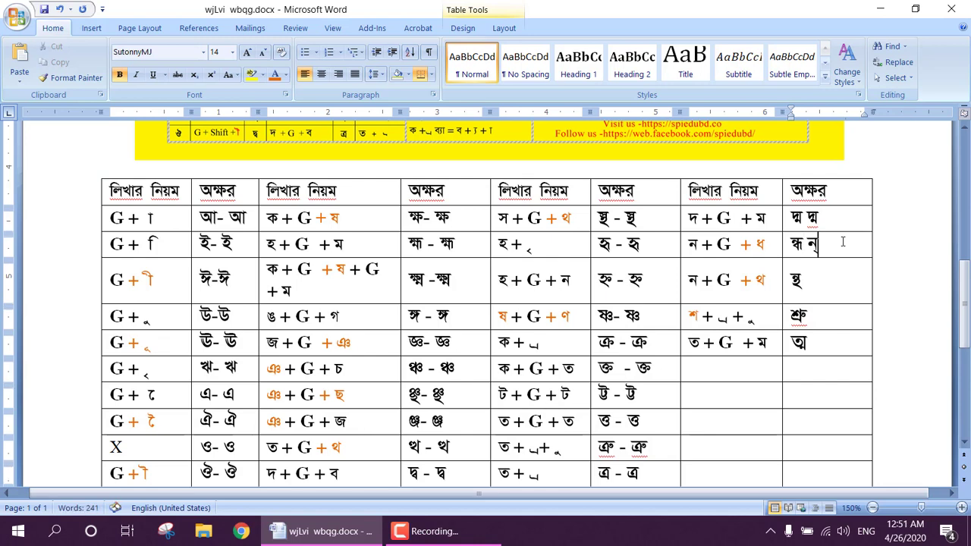
{"action": "type", "text": "্ধ"}
{"action": "left_click", "coordinate": [839, 267]}
{"action": "type", "text": "ন্"}
{"action": "type", "text": "ব"}
Repeat the conjunct after a space in the শ্রু and ত্ম cells of the fourth অক্ষর column
{"action": "left_click", "coordinate": [834, 309]}
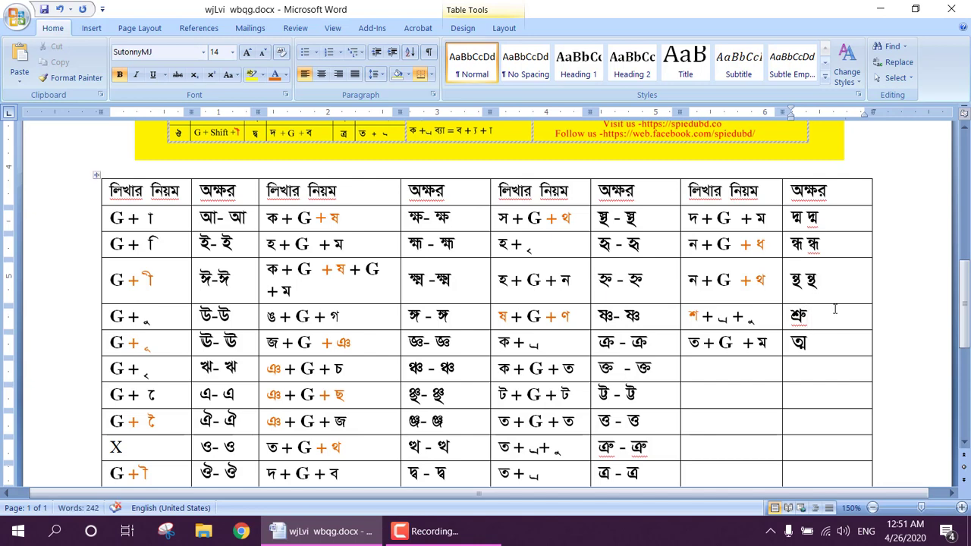
{"action": "type", "text": "শ্র"}
{"action": "key", "text": "BackSpace"}
{"action": "key", "text": "BackSpace"}
{"action": "type", "text": "্রু"}
{"action": "type", "text": "ত্"}
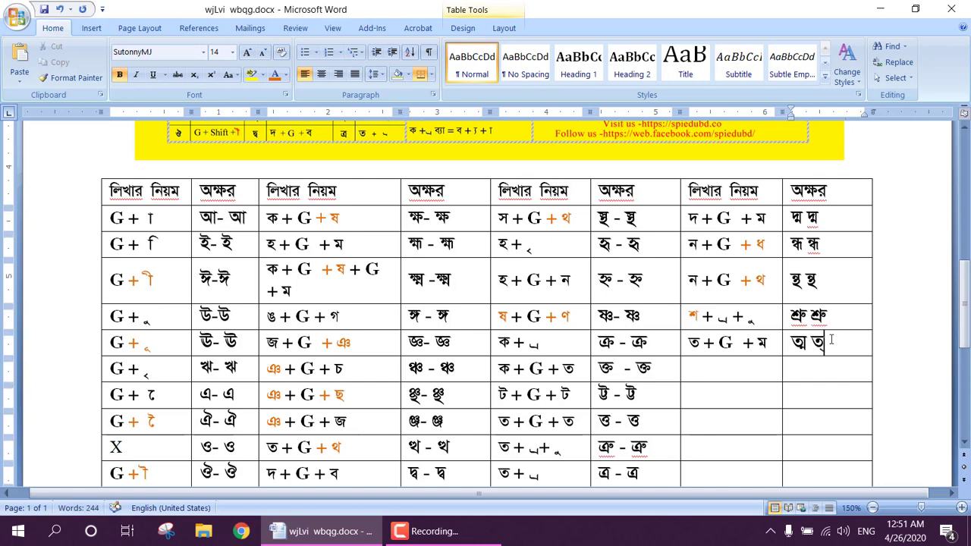
{"action": "key", "text": "BackSpace"}
{"action": "type", "text": "আ"}
Review the Bijoy keyboard chart and its writing rules against the practice table below
{"action": "scroll", "coordinate": [833, 396], "scroll_direction": "up", "scroll_amount": 3}
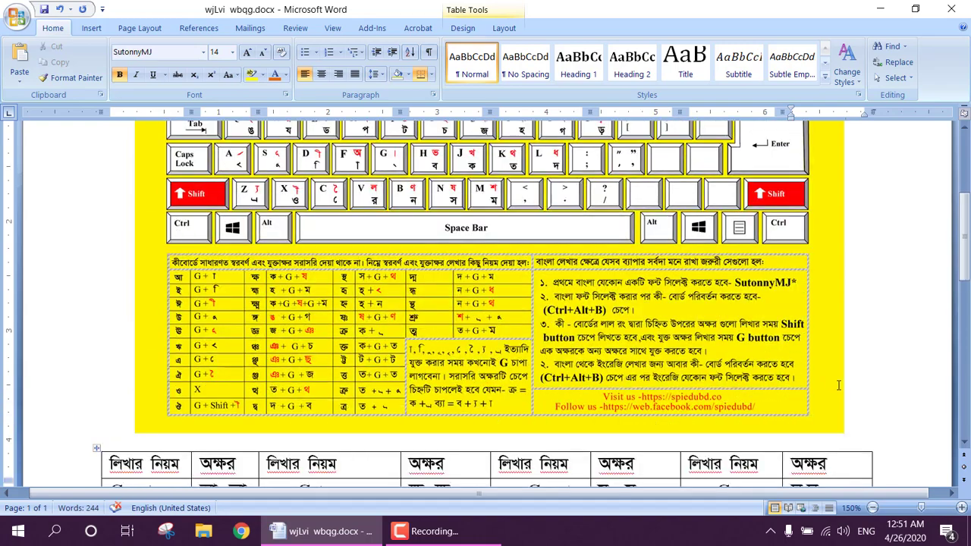
{"action": "scroll", "coordinate": [838, 386], "scroll_direction": "down", "scroll_amount": 2}
{"action": "scroll", "coordinate": [838, 385], "scroll_direction": "up", "scroll_amount": 3}
{"action": "scroll", "coordinate": [709, 374], "scroll_direction": "down", "scroll_amount": 4}
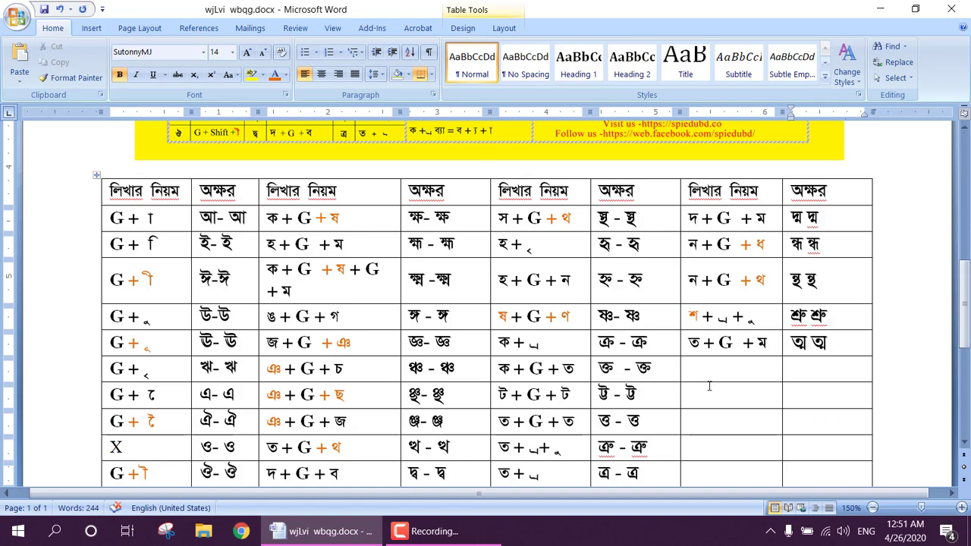
{"action": "scroll", "coordinate": [710, 388], "scroll_direction": "up", "scroll_amount": 6}
{"action": "scroll", "coordinate": [709, 388], "scroll_direction": "down", "scroll_amount": 6}
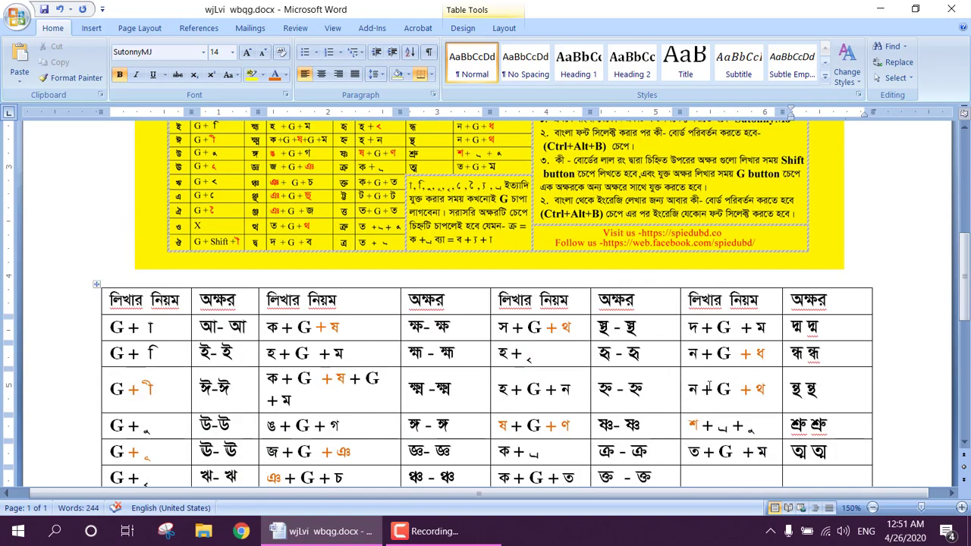
{"action": "scroll", "coordinate": [707, 395], "scroll_direction": "up", "scroll_amount": 3}
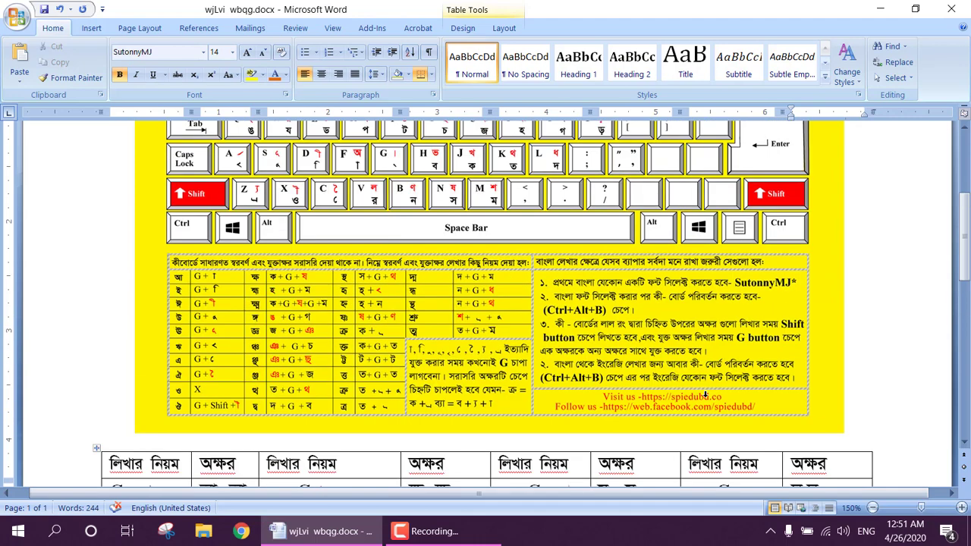